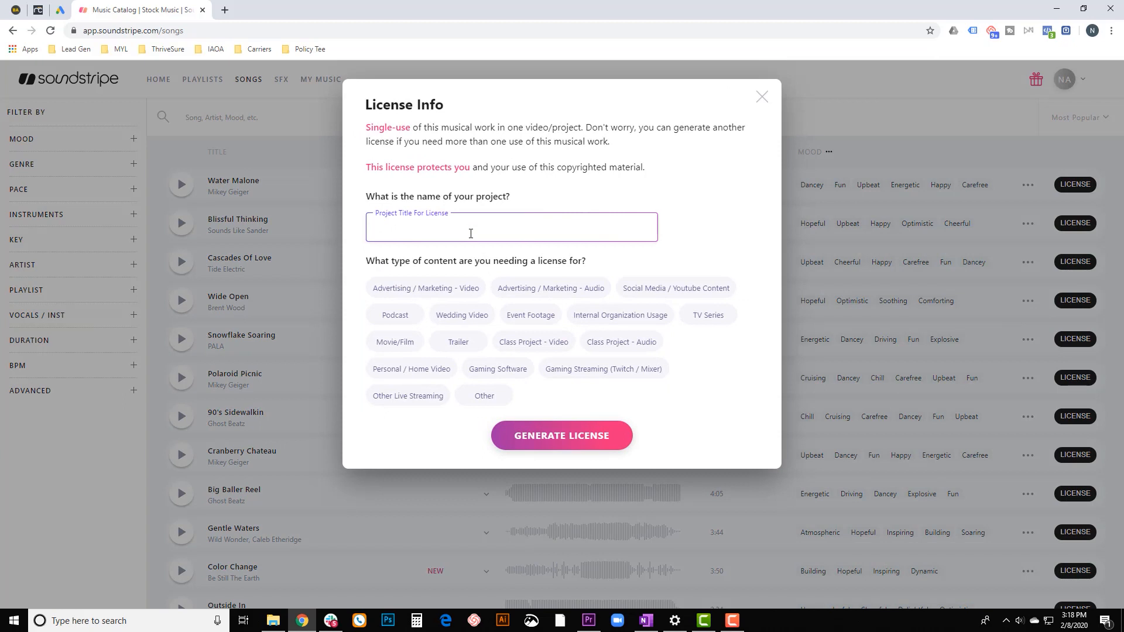
# Generate a song license for project "Test" with content type Advertising / Marketing - Video, answering No to cable television or film use.
pyautogui.write('T')
pyautogui.press('capslock')
pyautogui.write('est')
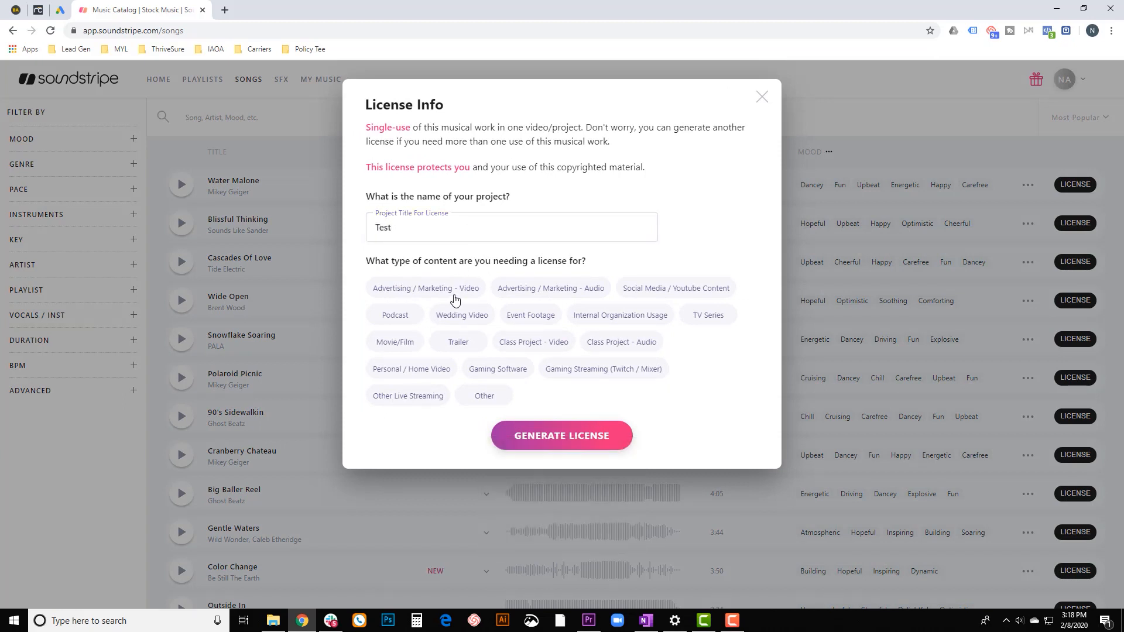
pyautogui.click(444, 293)
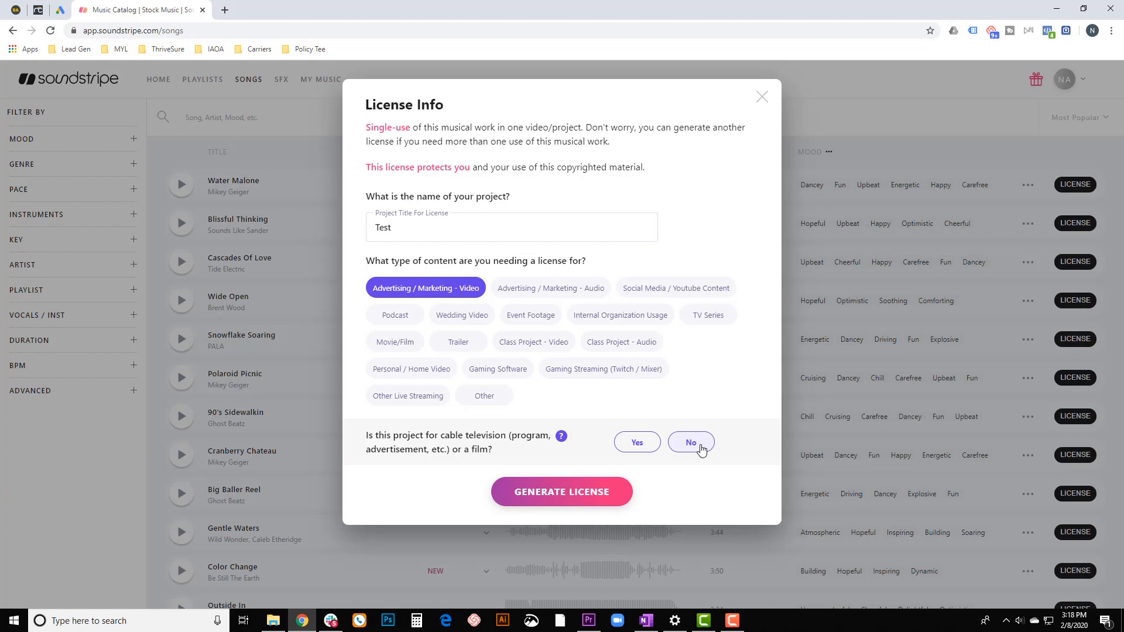
pyautogui.click(694, 443)
pyautogui.click(563, 494)
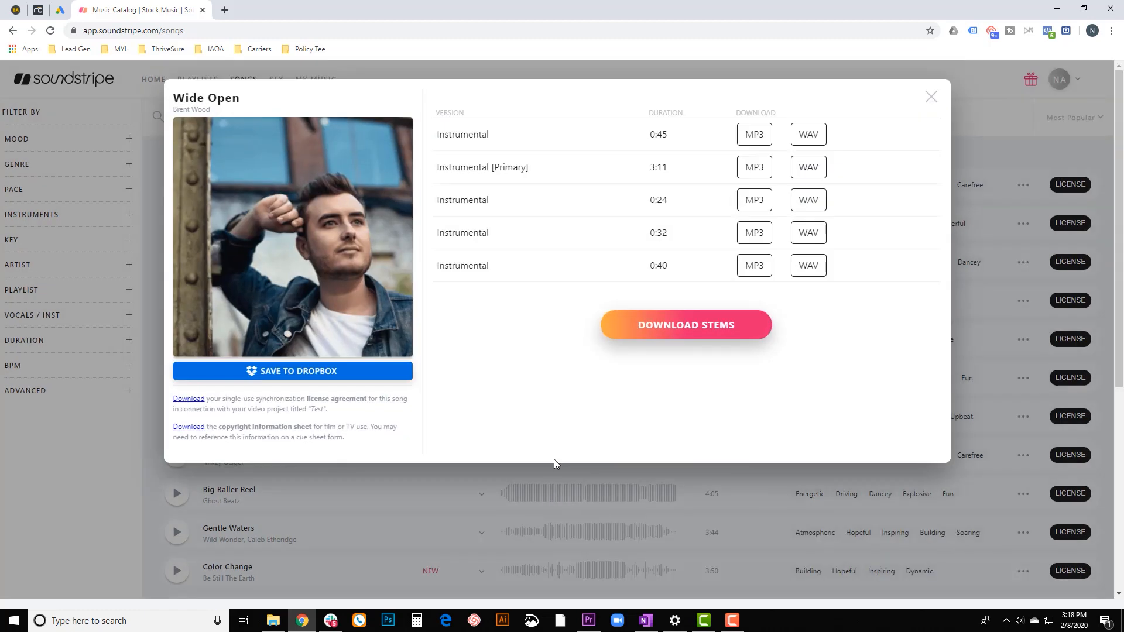
# Download the 3:11 primary instrumental version of "Wide Open" as a WAV file and save it to the Desktop.
pyautogui.click(755, 135)
pyautogui.click(810, 169)
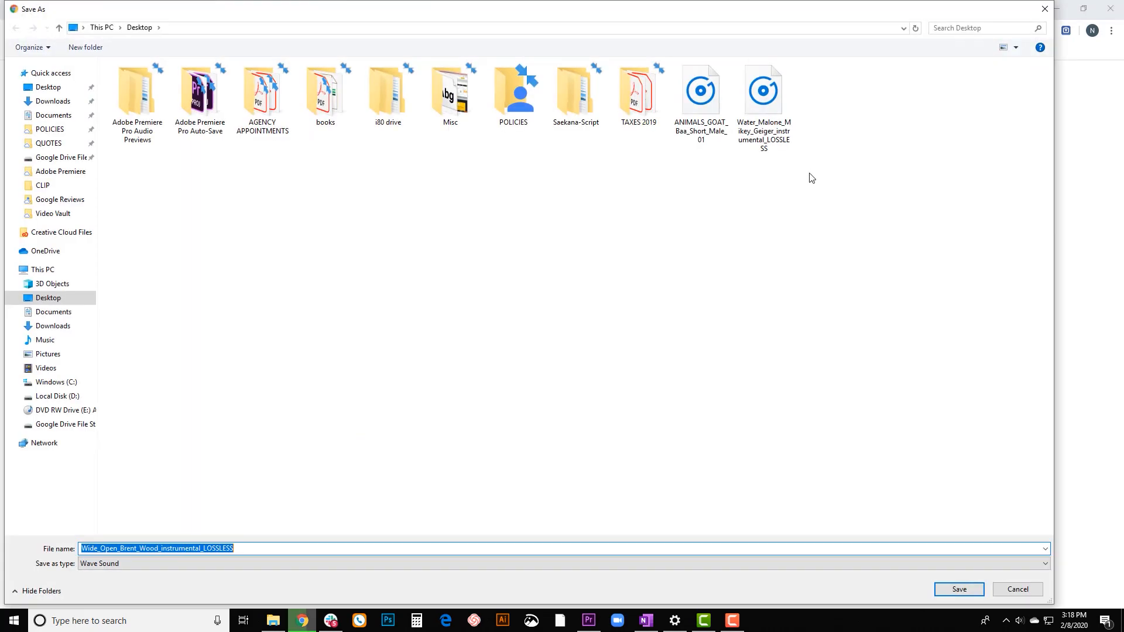
pyautogui.click(962, 590)
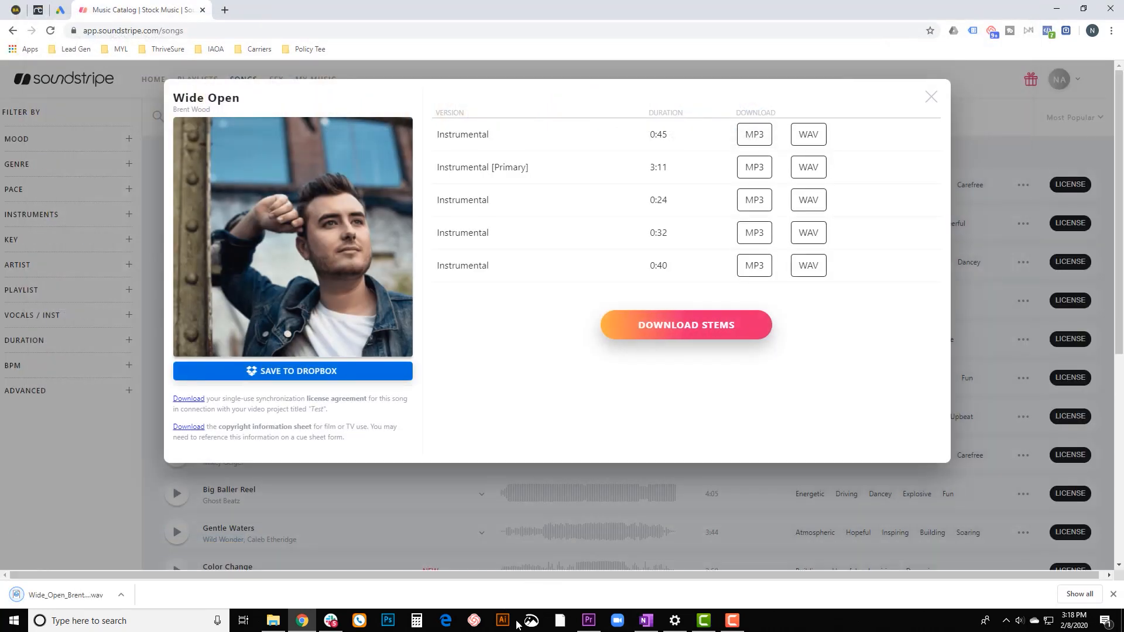
# Switch to Premiere Pro, import the downloaded Wide Open WAV file and place it on audio track A2 at the sequence start.
pyautogui.click(590, 622)
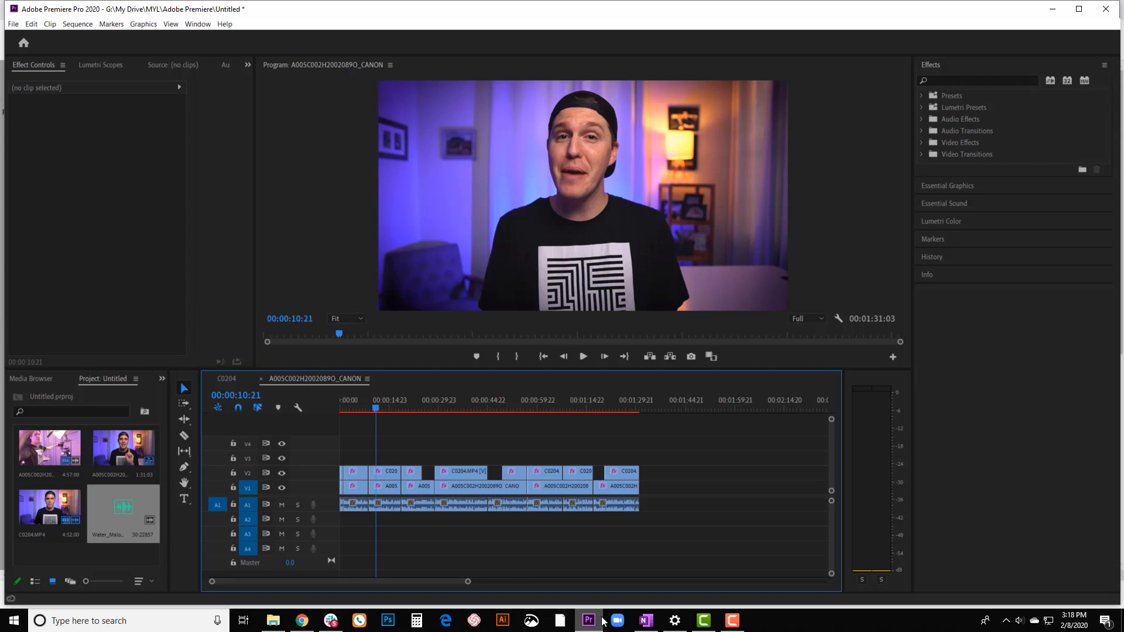
pyautogui.hotkey('ctrl', 'i')
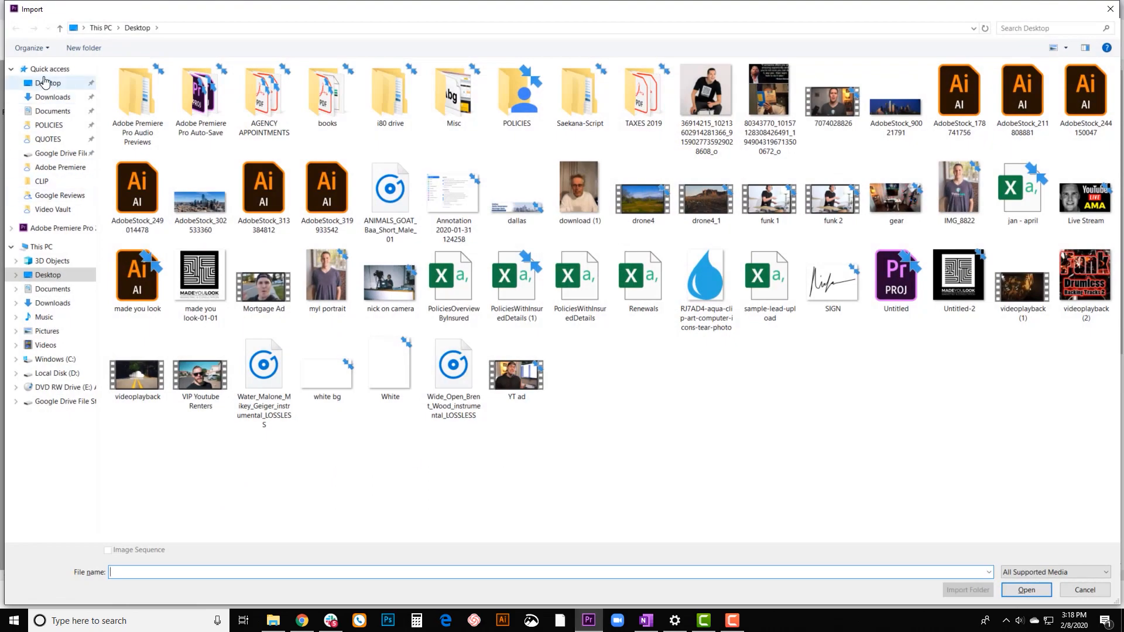
pyautogui.click(48, 69)
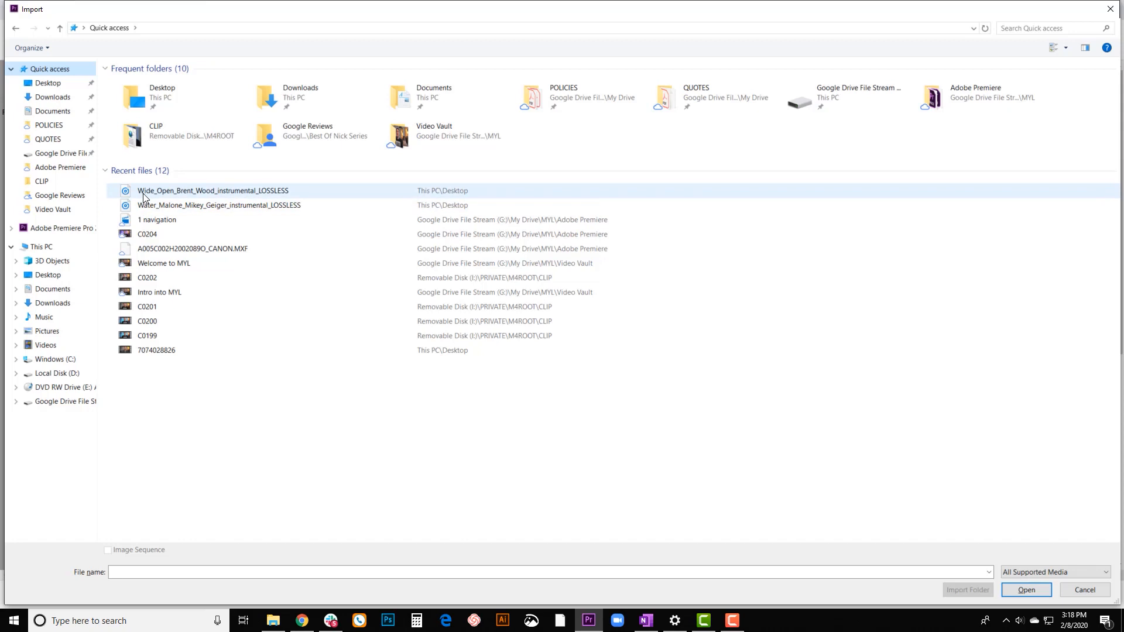
pyautogui.doubleClick(142, 193)
pyautogui.moveTo(62, 546); pyautogui.dragTo(332, 530)
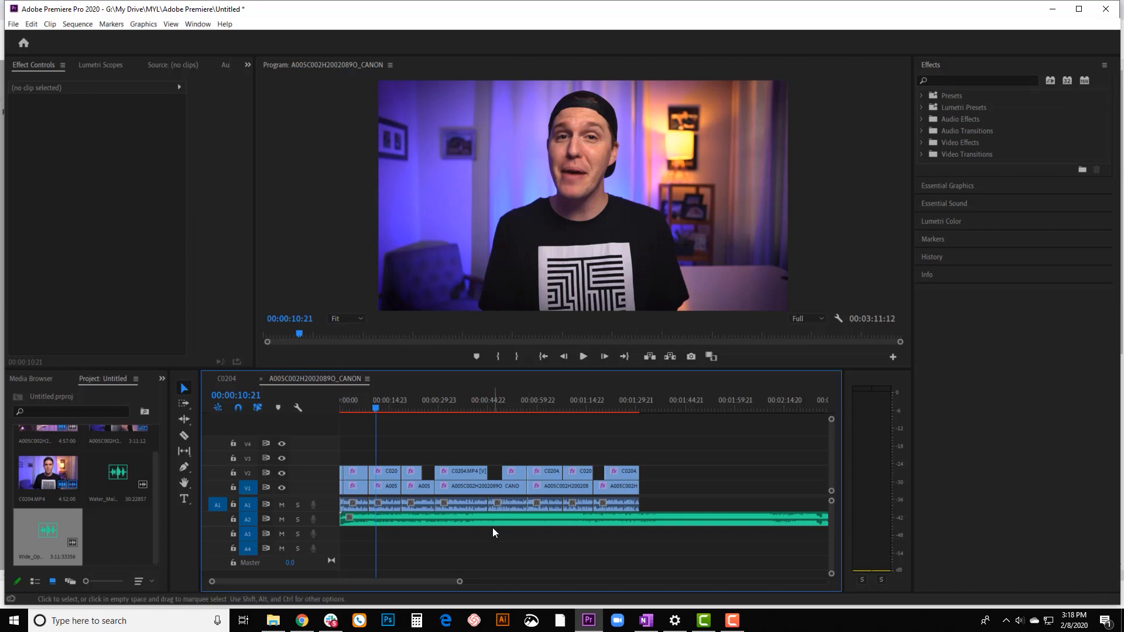
# Play a few seconds of the sequence to hear the music together with the voice.
pyautogui.press('=')
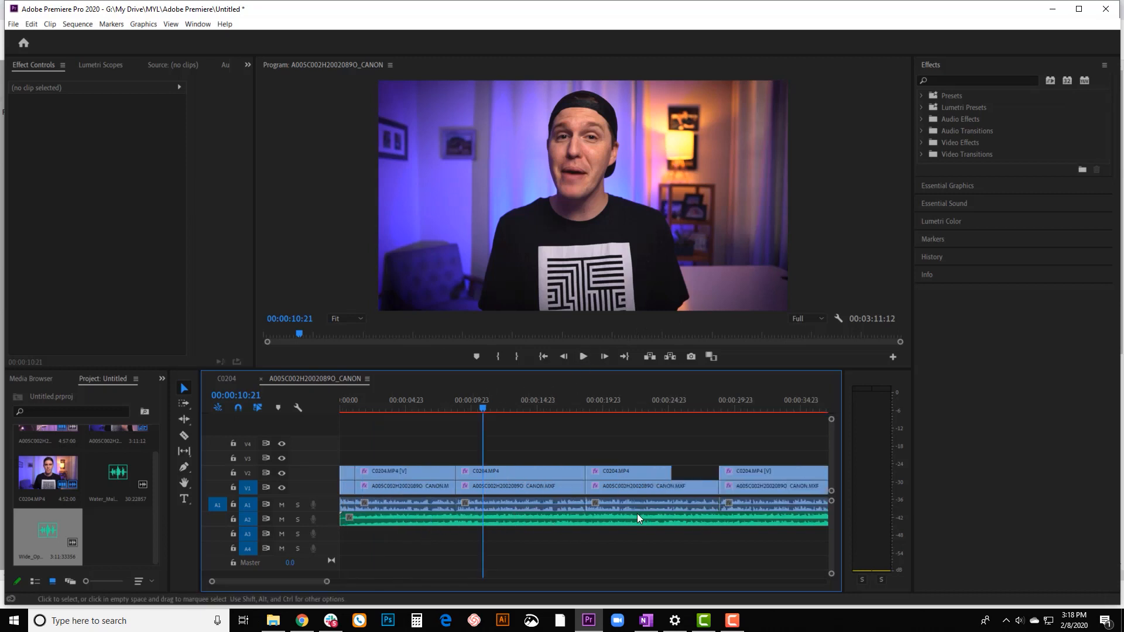
pyautogui.press('-')
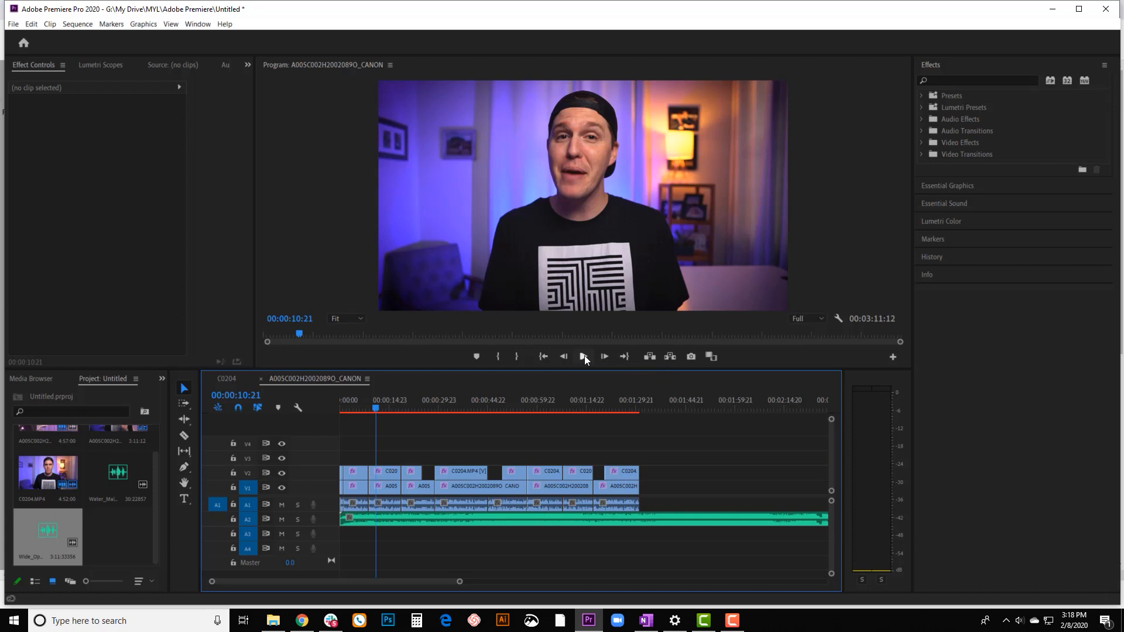
pyautogui.click(584, 356)
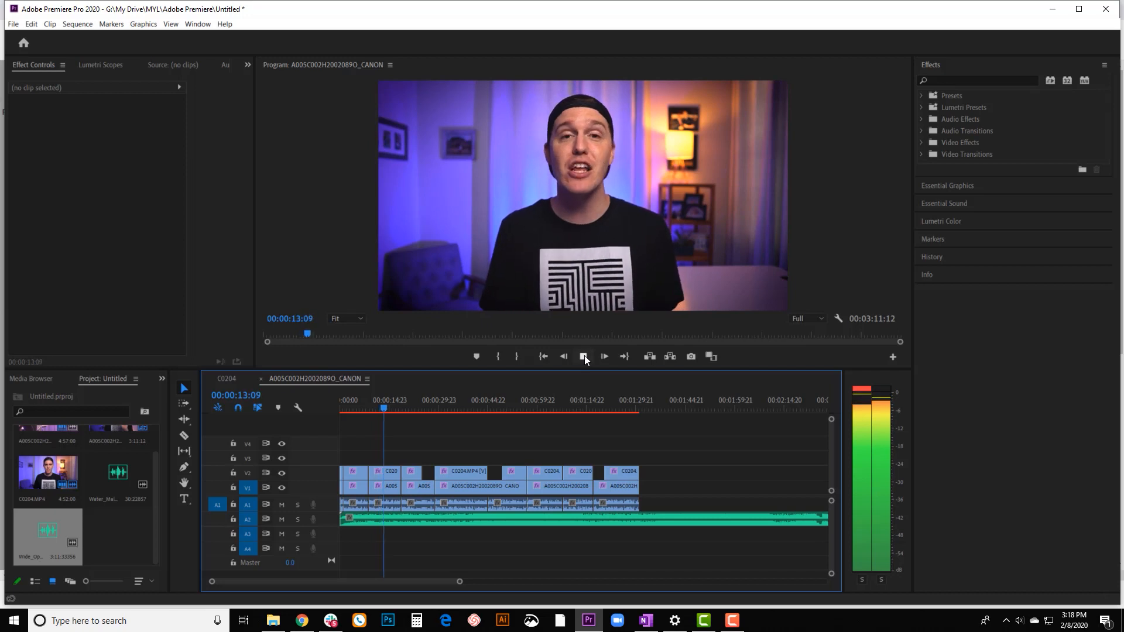
pyautogui.click(585, 355)
# Select the music clip on A2, load the All Panels workspace and switch from there to the Audio workspace.
pyautogui.click(512, 520)
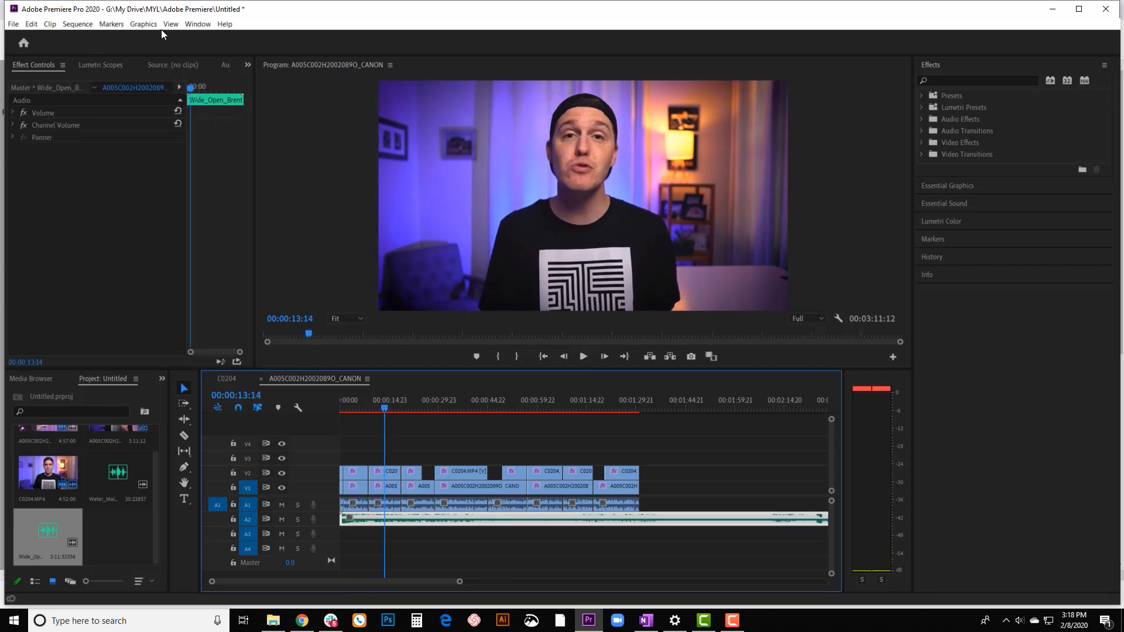
pyautogui.click(193, 24)
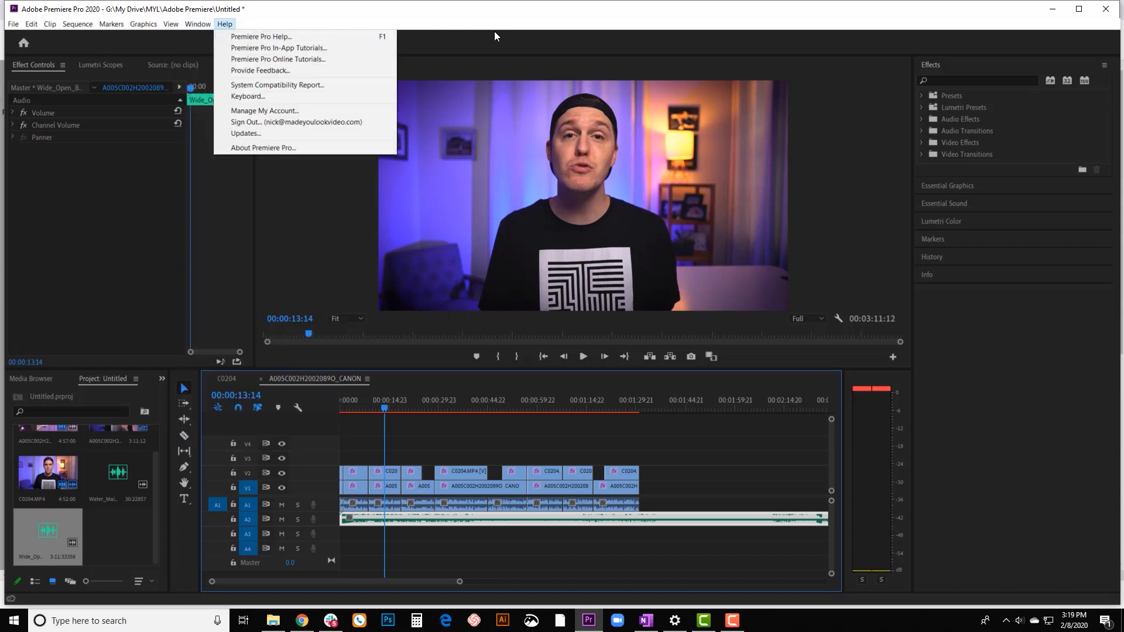
pyautogui.moveTo(227, 37)
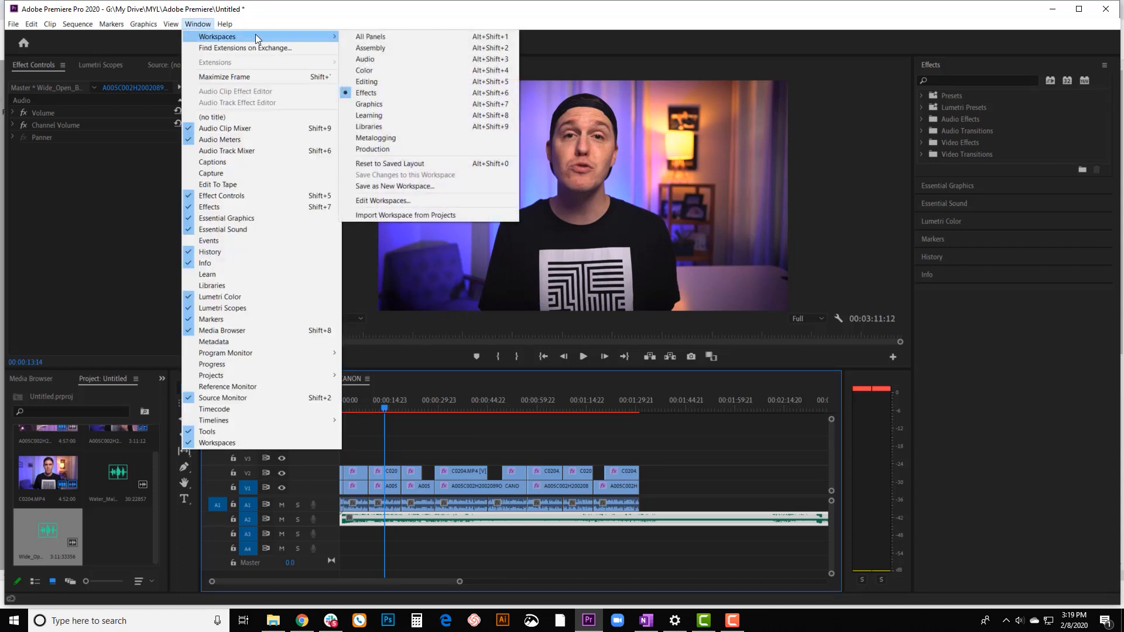
pyautogui.click(384, 37)
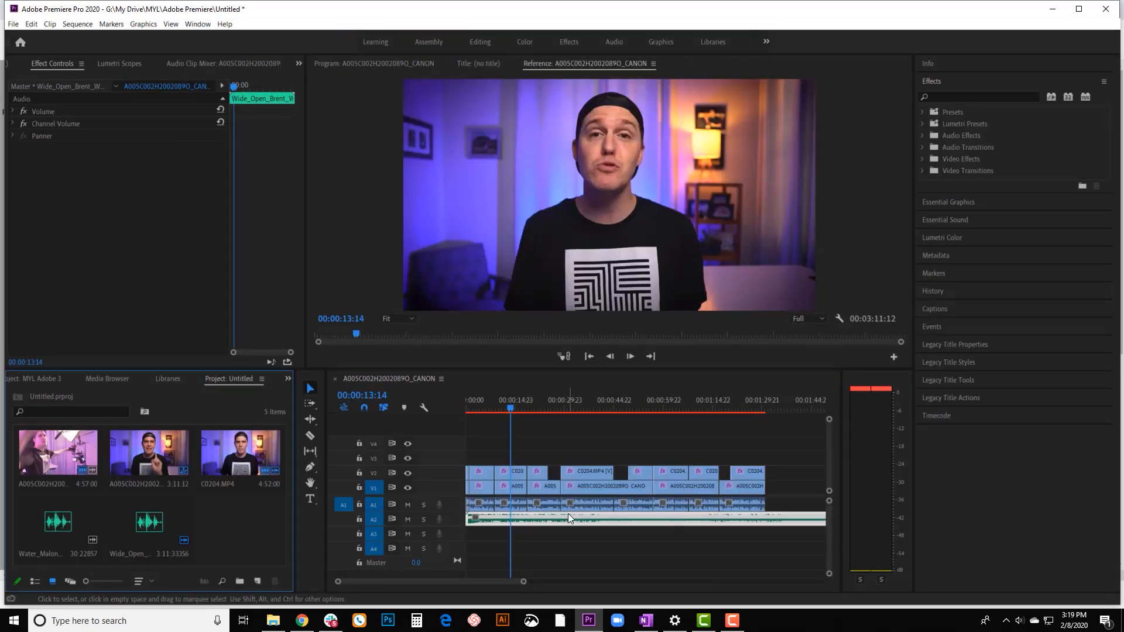
pyautogui.click(610, 42)
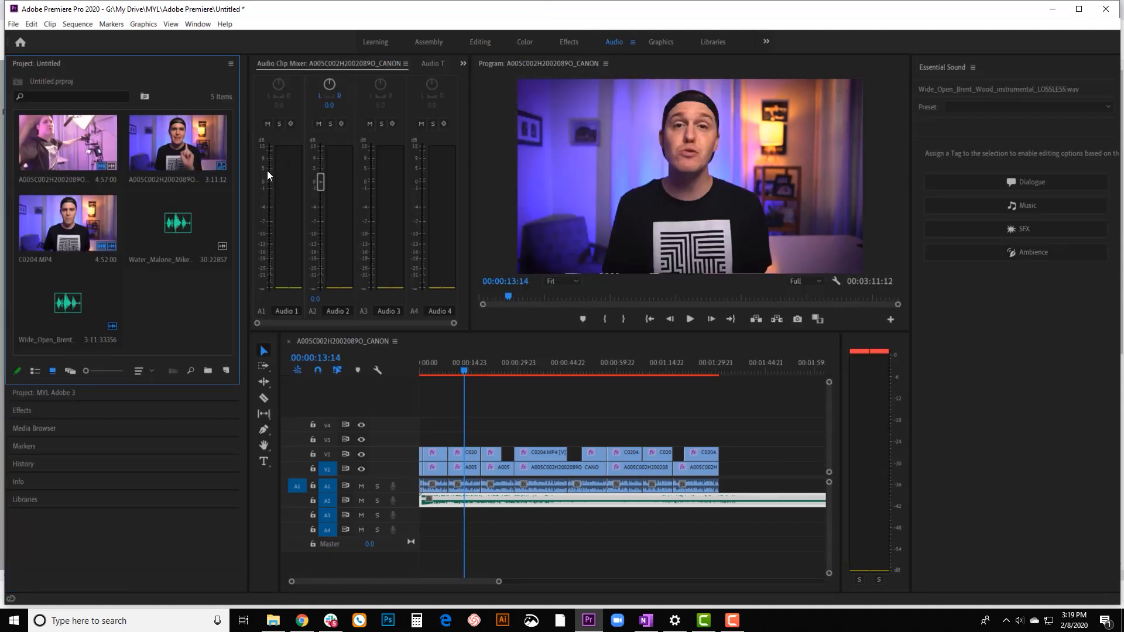
# Tag the A2 music clip as Music in Essential Sound and apply the Smooth Vocal Ducking preset.
pyautogui.click(471, 490)
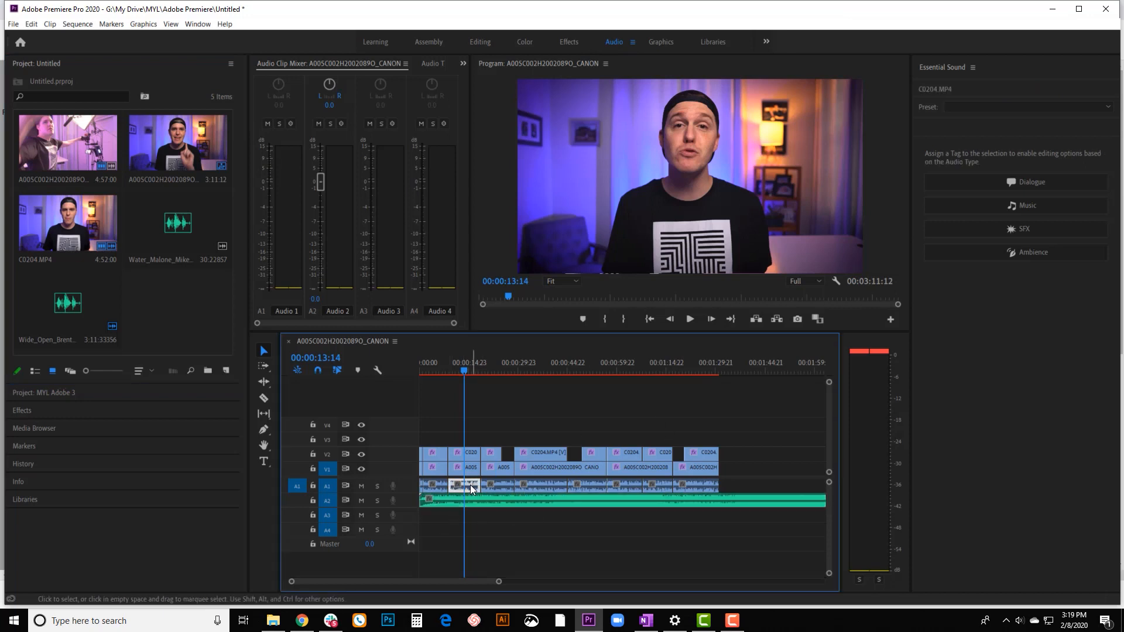
pyautogui.click(583, 501)
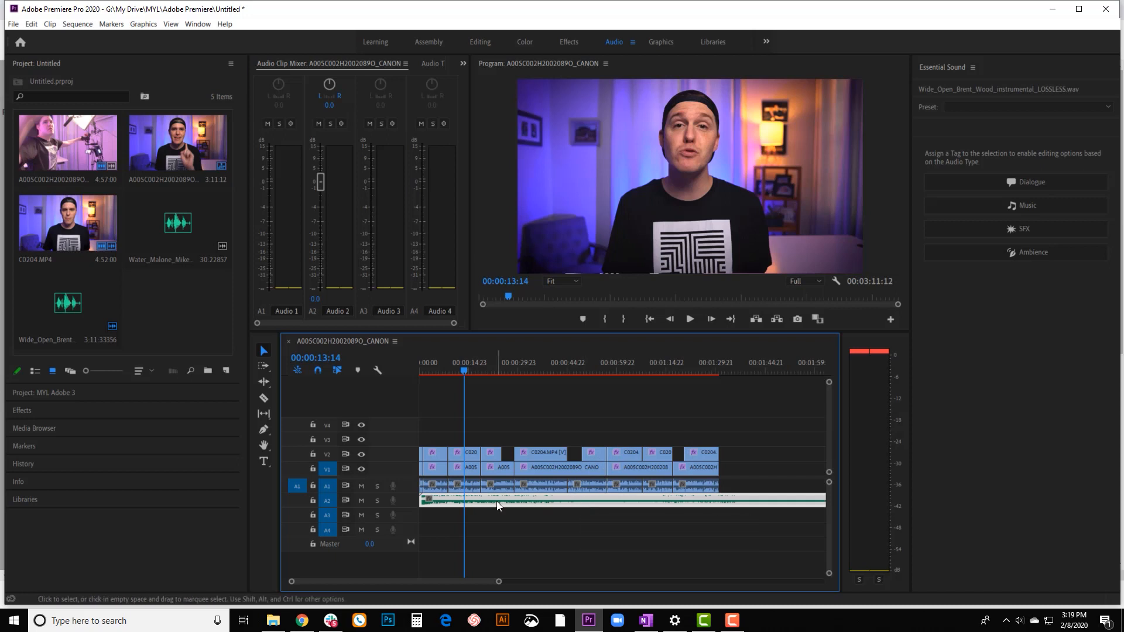
pyautogui.click(1033, 208)
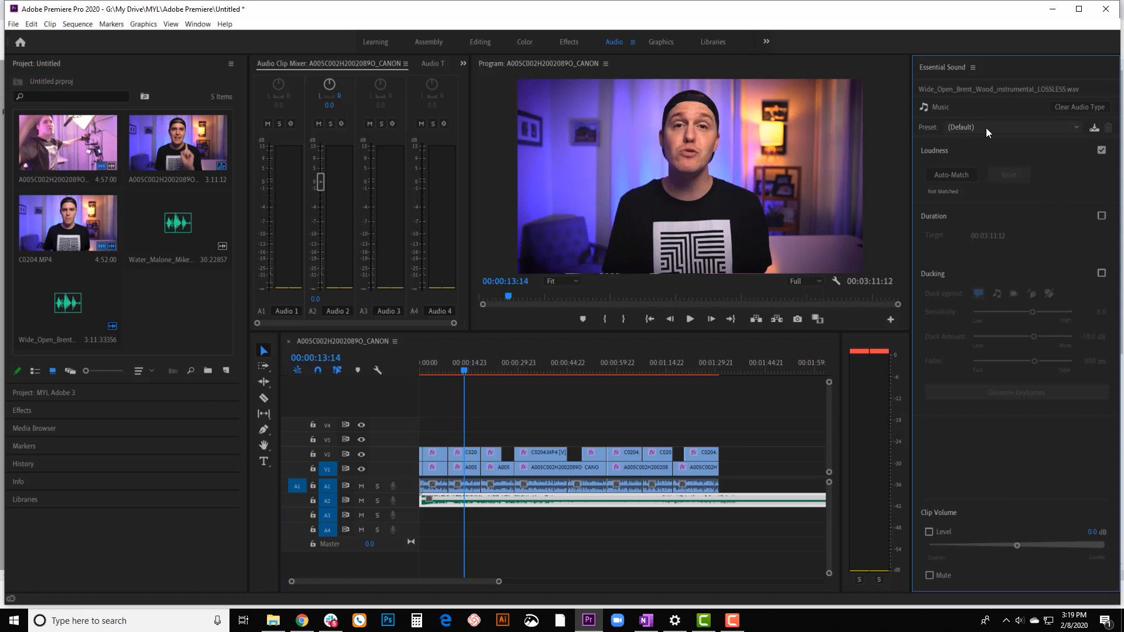
pyautogui.click(987, 127)
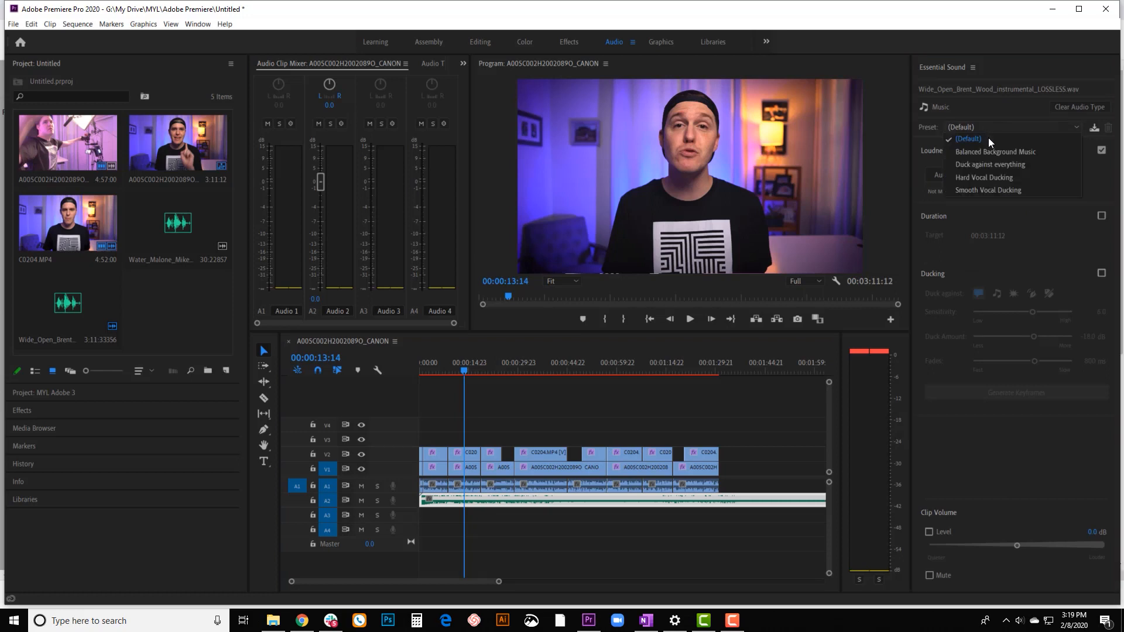
pyautogui.click(984, 191)
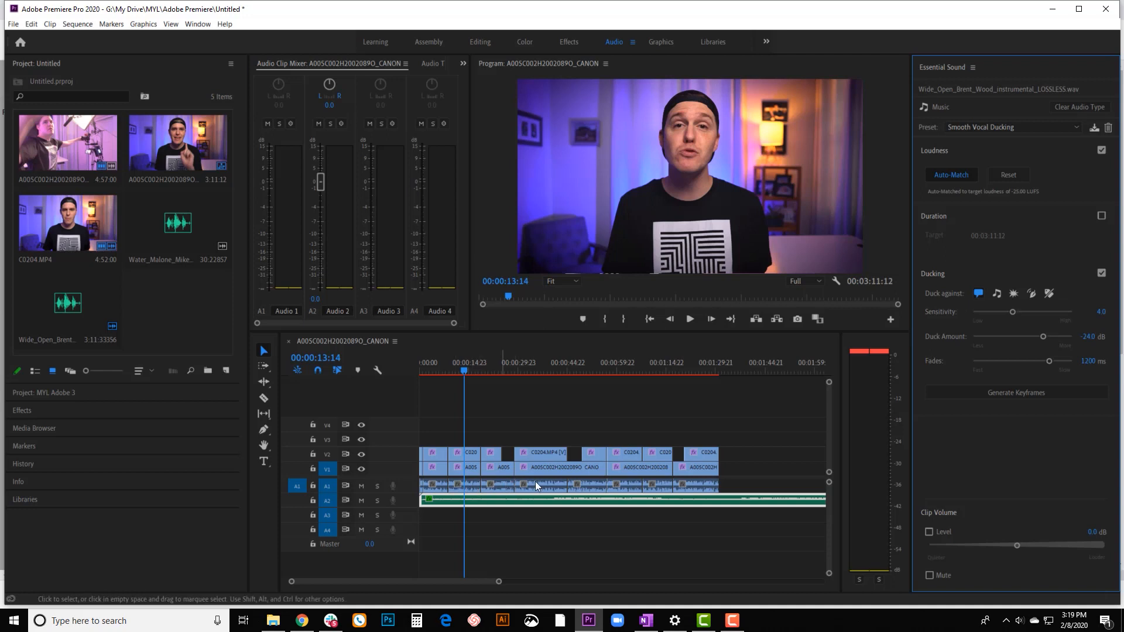
# Set the music clip's volume level to -15 dB in Essential Sound.
pyautogui.click(492, 498)
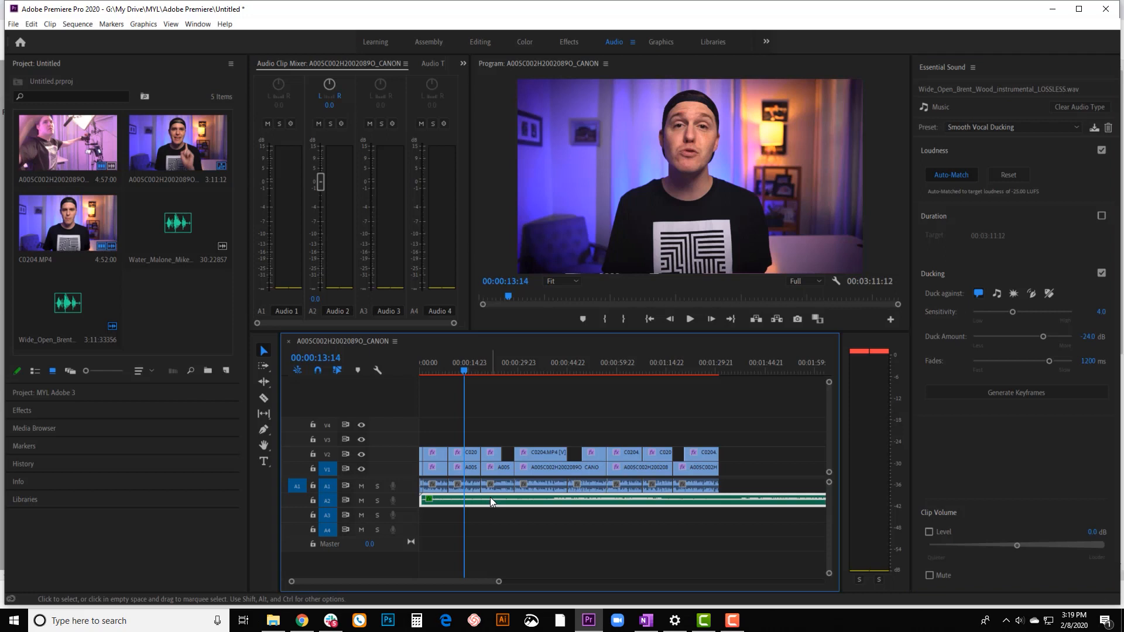
pyautogui.moveTo(1017, 547); pyautogui.dragTo(989, 547)
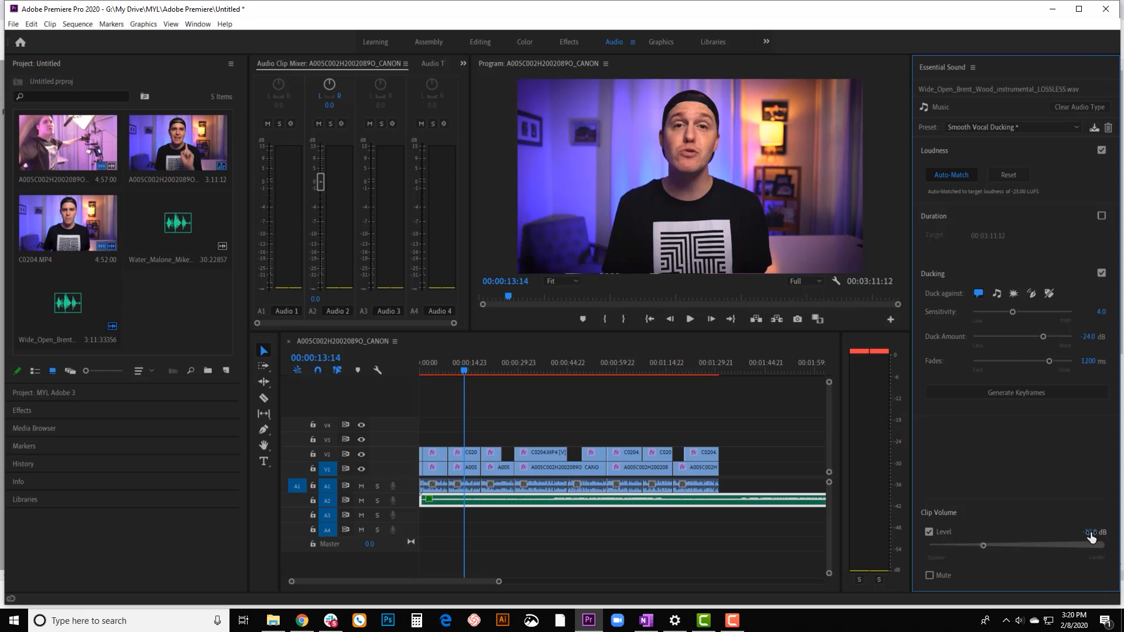
pyautogui.click(1090, 533)
pyautogui.write('-')
pyautogui.press('Return')
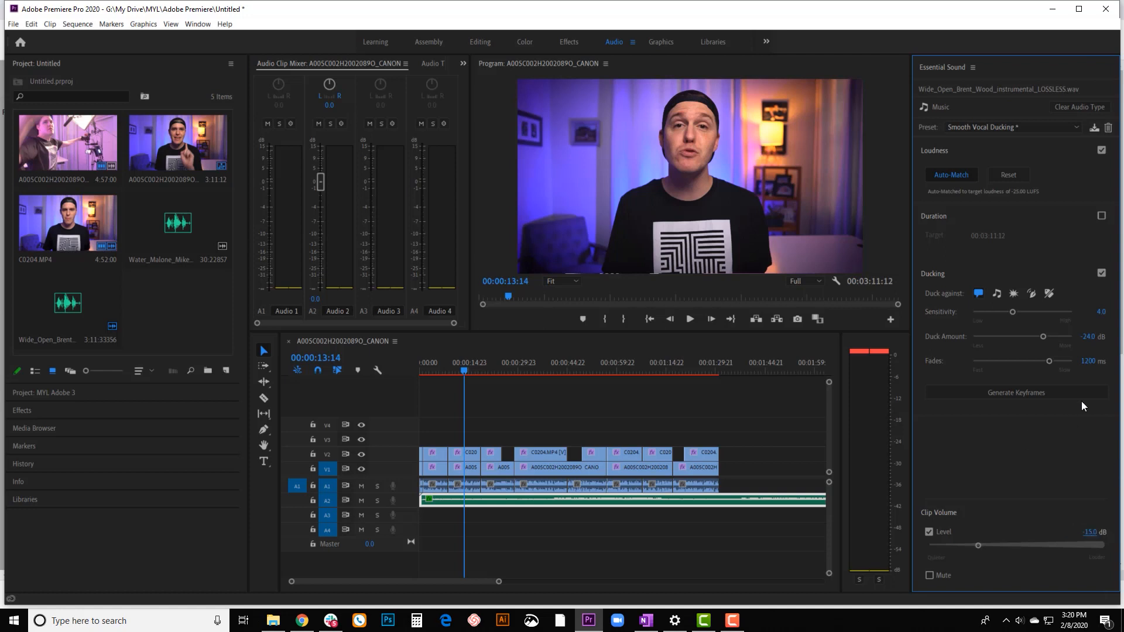
# Play two short stretches of the sequence to check the lowered music against the voice.
pyautogui.click(690, 319)
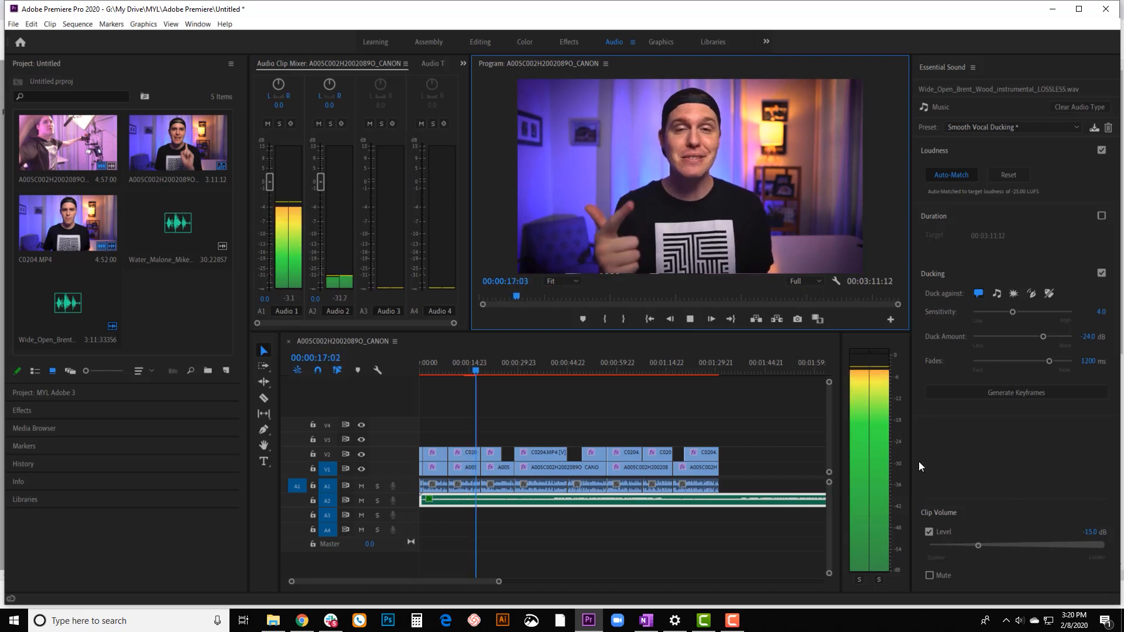
pyautogui.press('space')
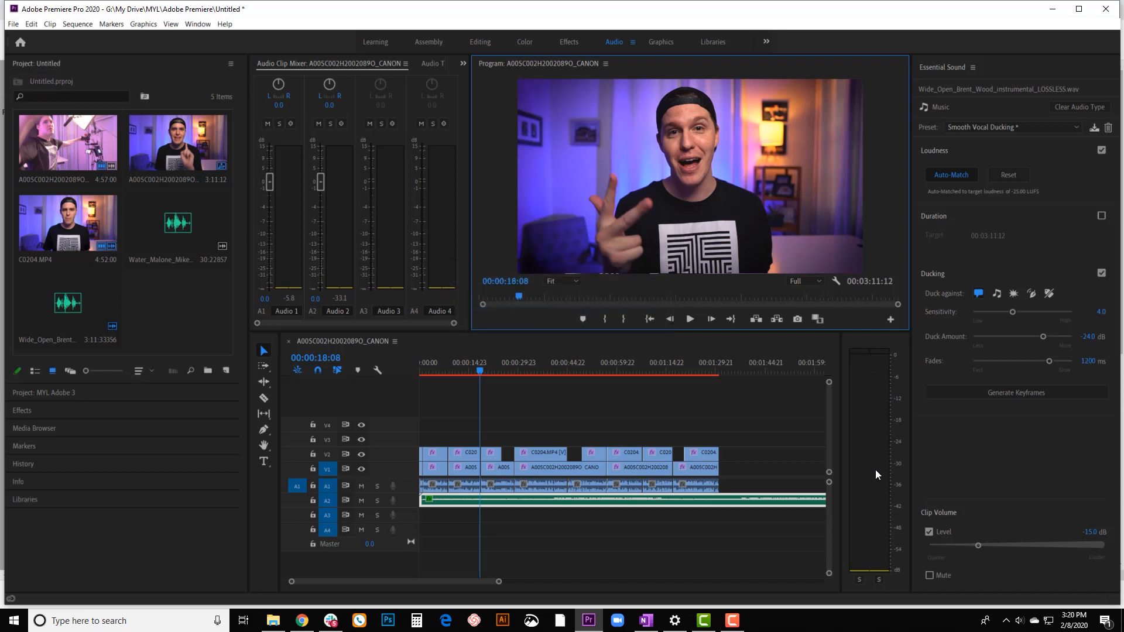
pyautogui.click(690, 320)
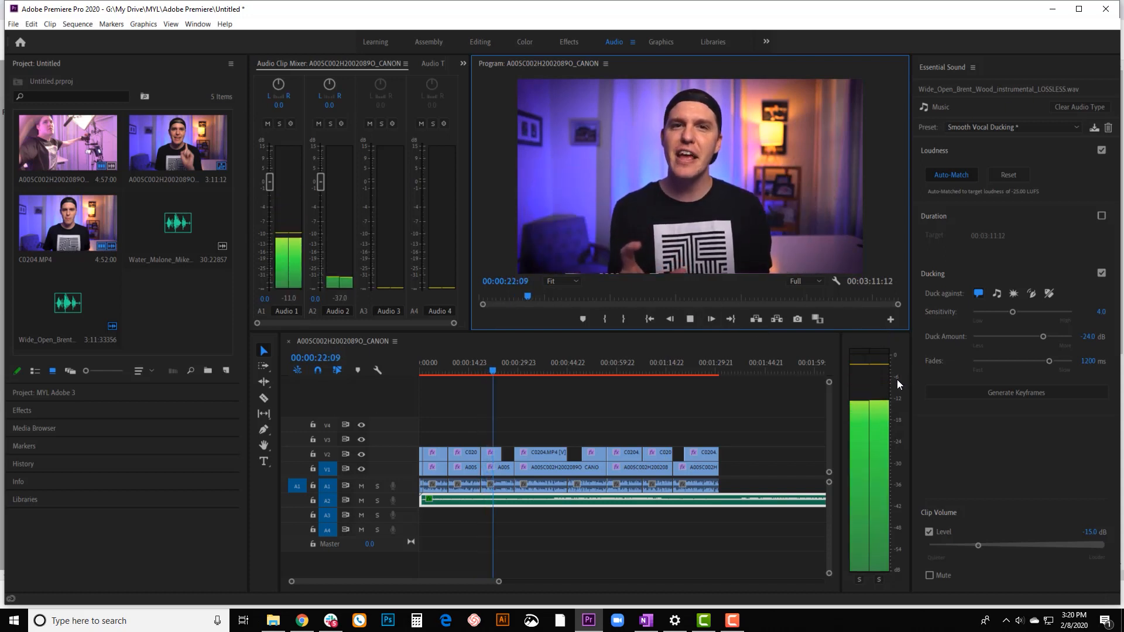
pyautogui.press('space')
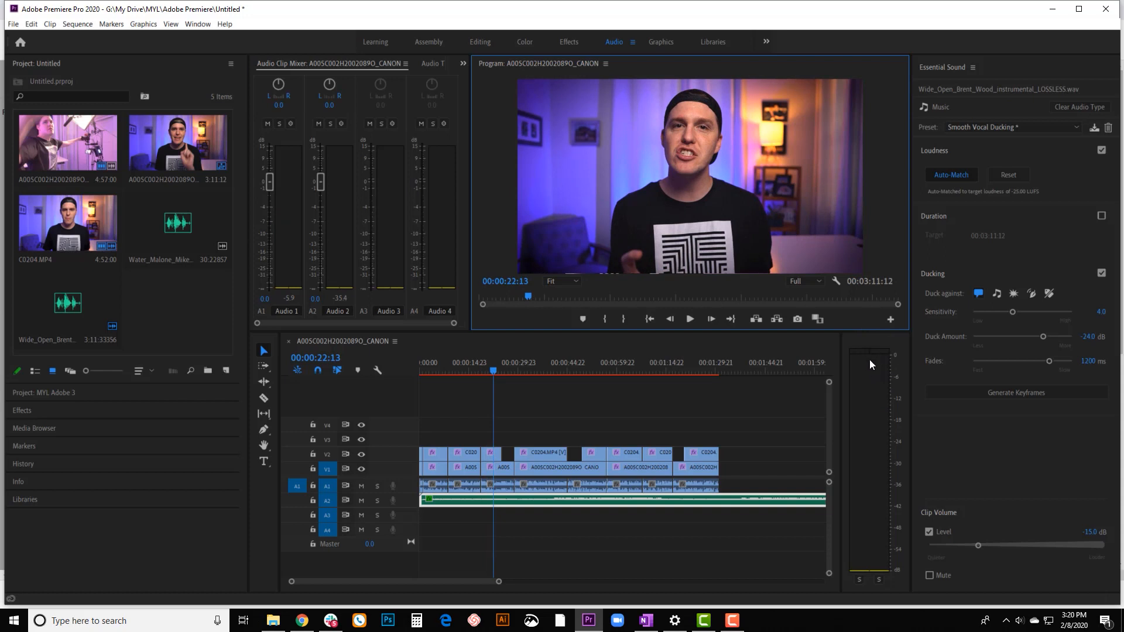
# Tag the A1 voice clip under the playhead as Dialogue, apply the Podcast Voice preset and play it back.
pyautogui.click(508, 506)
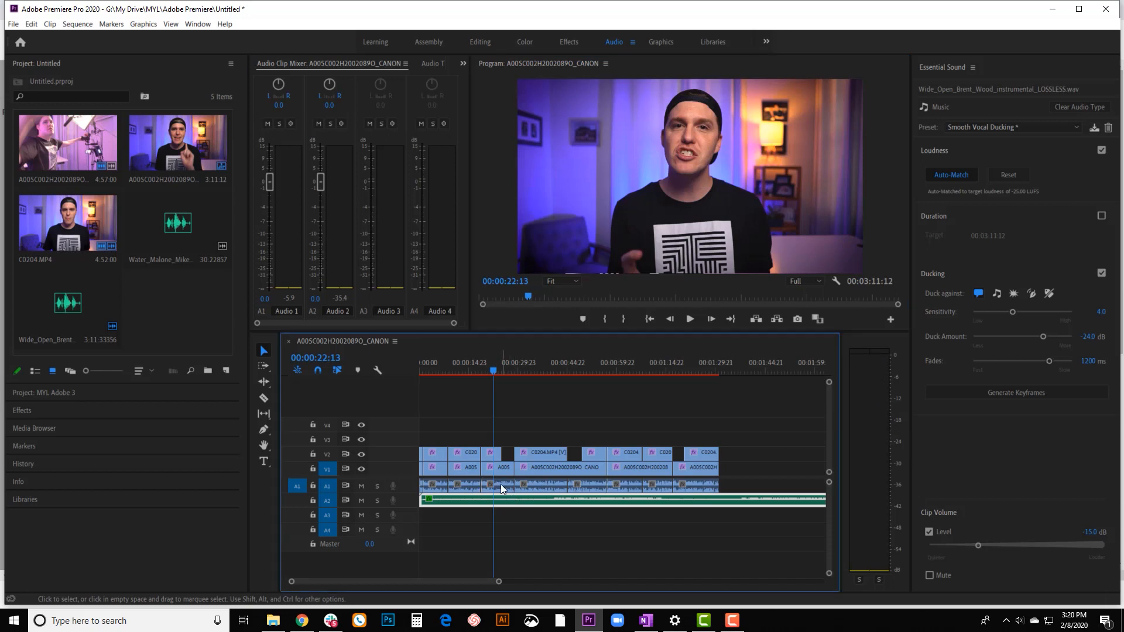
pyautogui.click(500, 487)
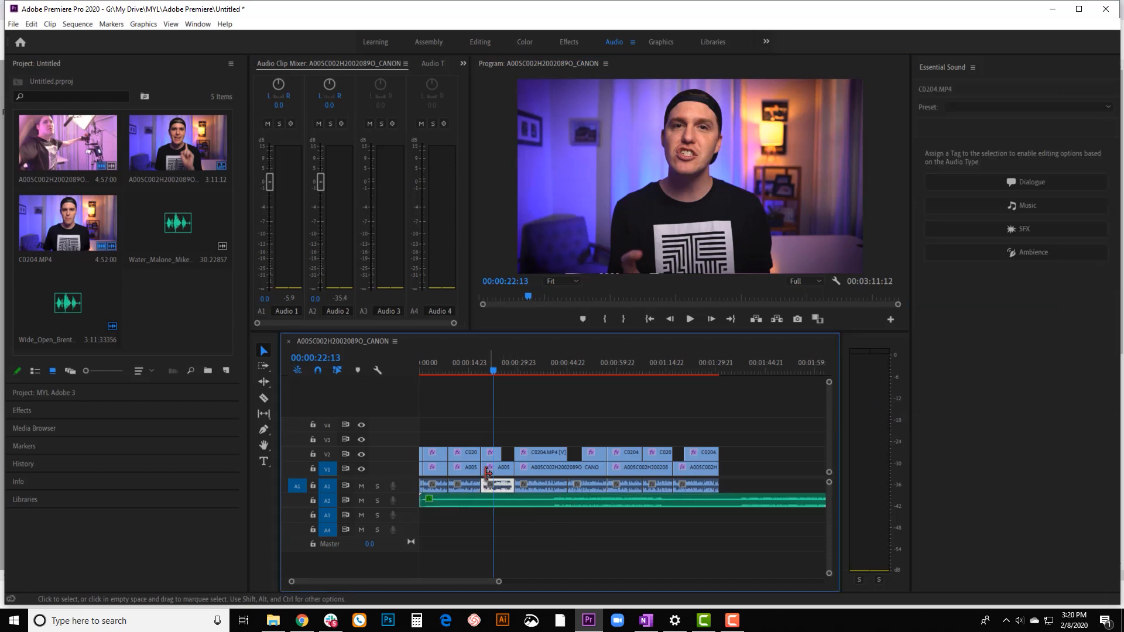
pyautogui.click(1010, 182)
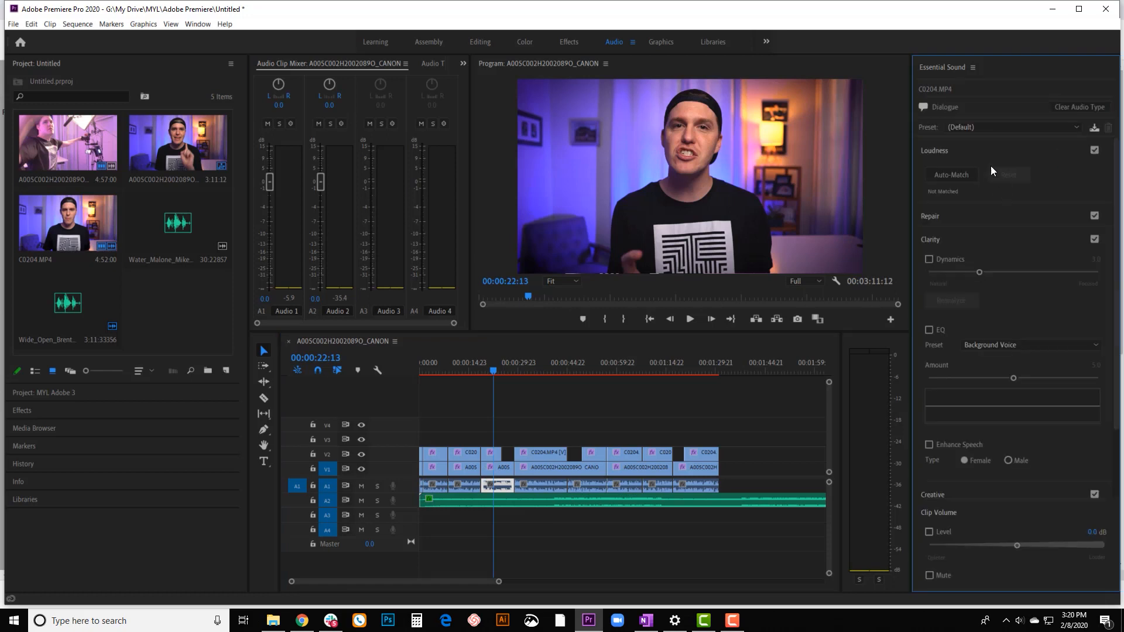
pyautogui.click(961, 128)
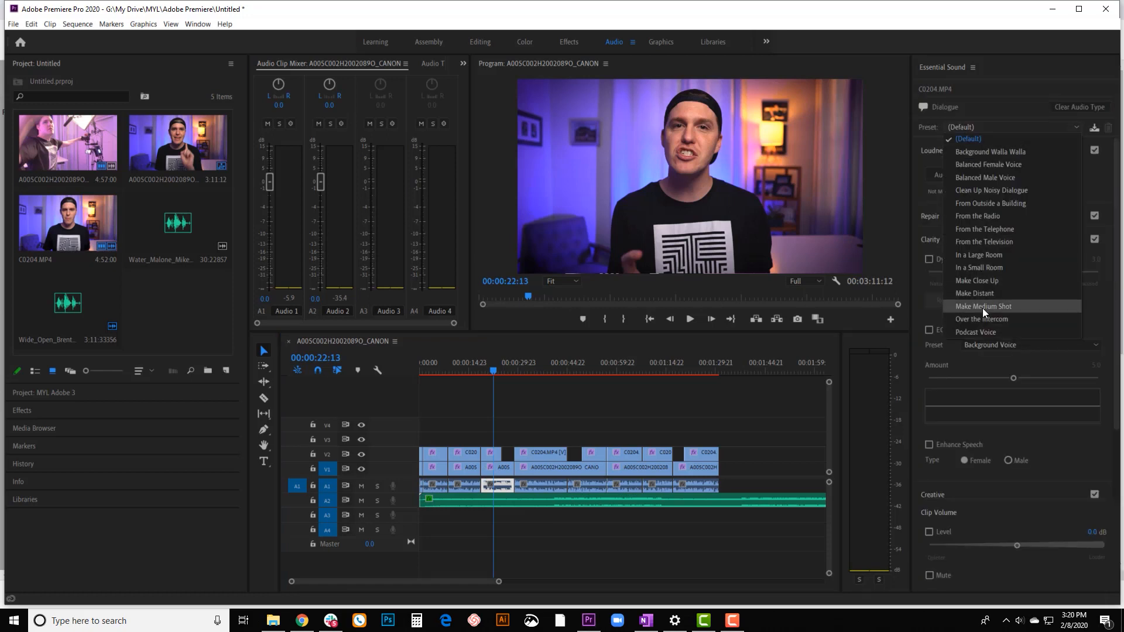
pyautogui.click(981, 333)
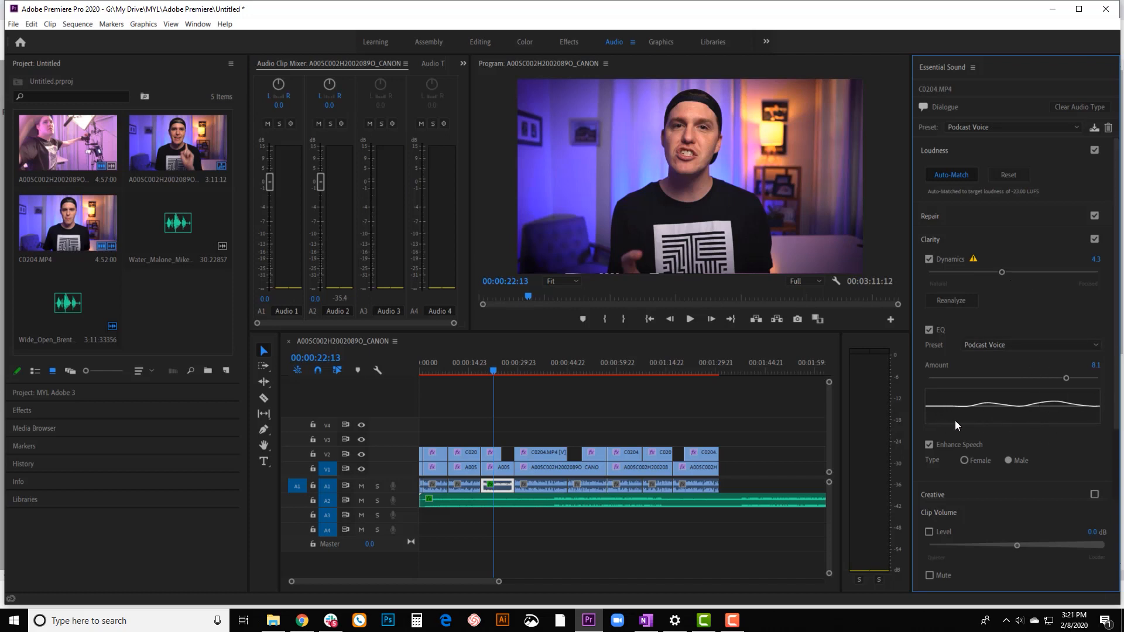
pyautogui.click(691, 319)
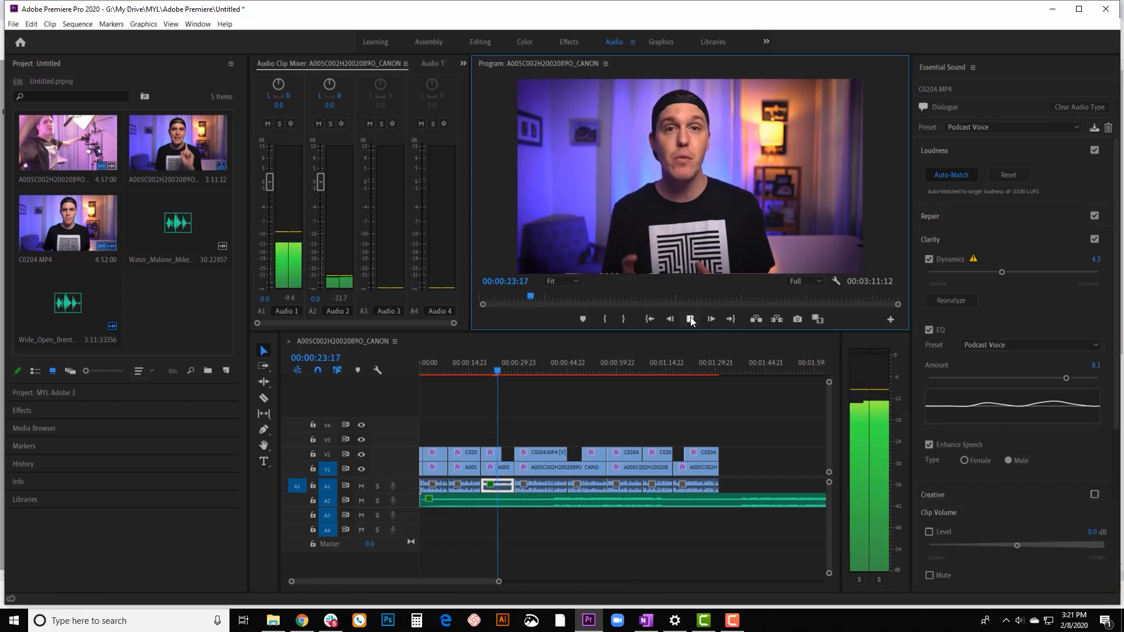
# Stop playback, switch the A1 voice clip's Dialogue preset to Make Distant and play a short stretch to hear it.
pyautogui.click(691, 319)
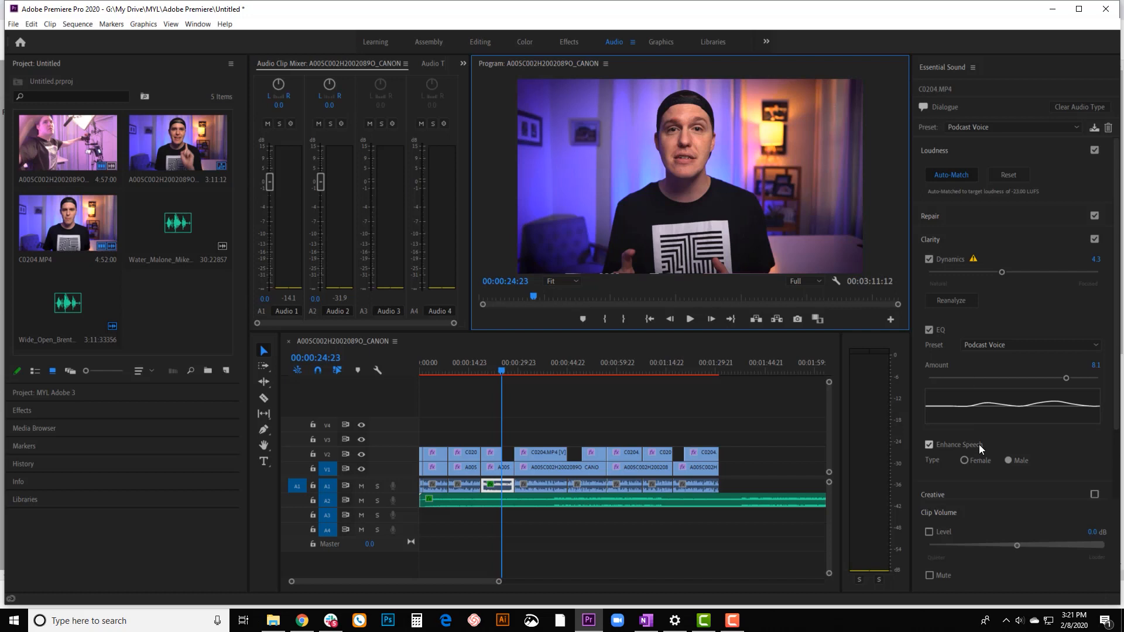
pyautogui.click(968, 130)
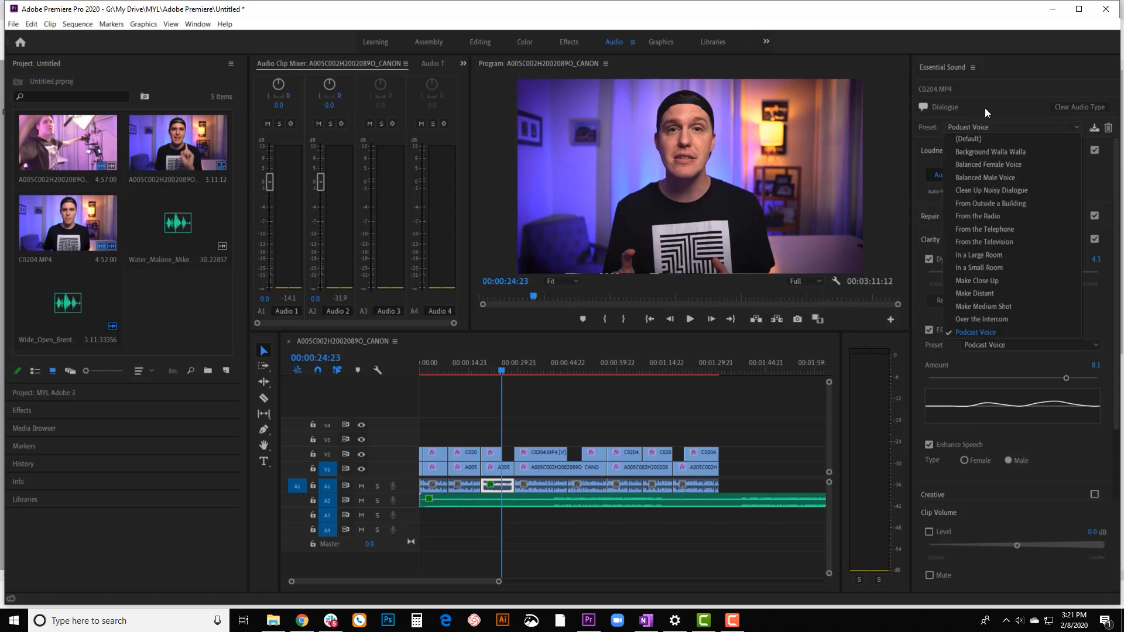
pyautogui.click(995, 299)
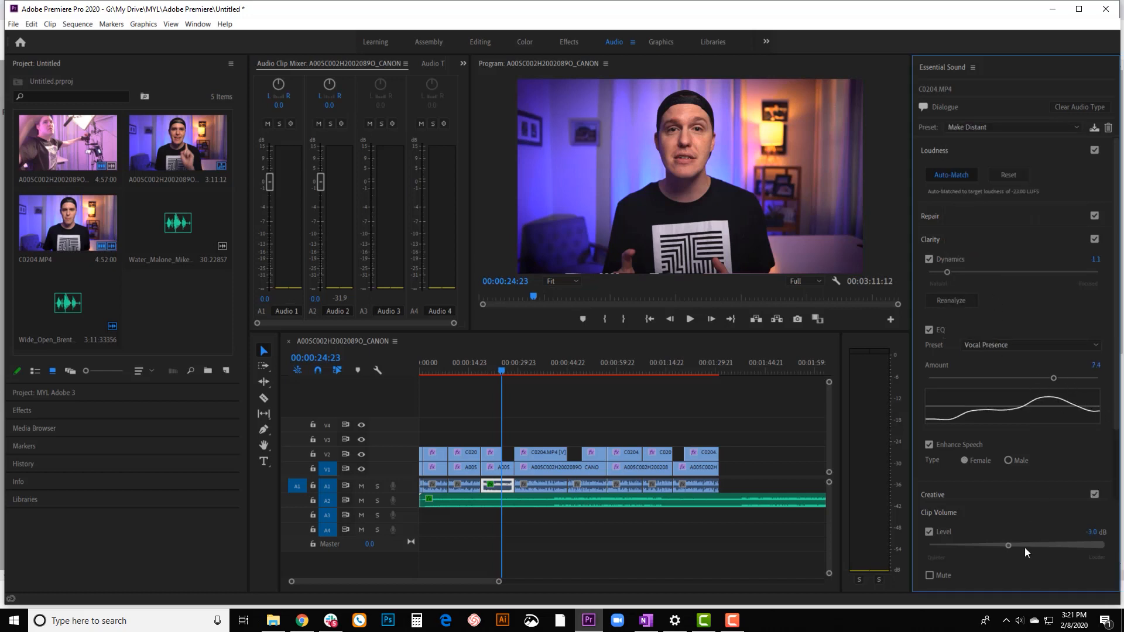
pyautogui.press('space')
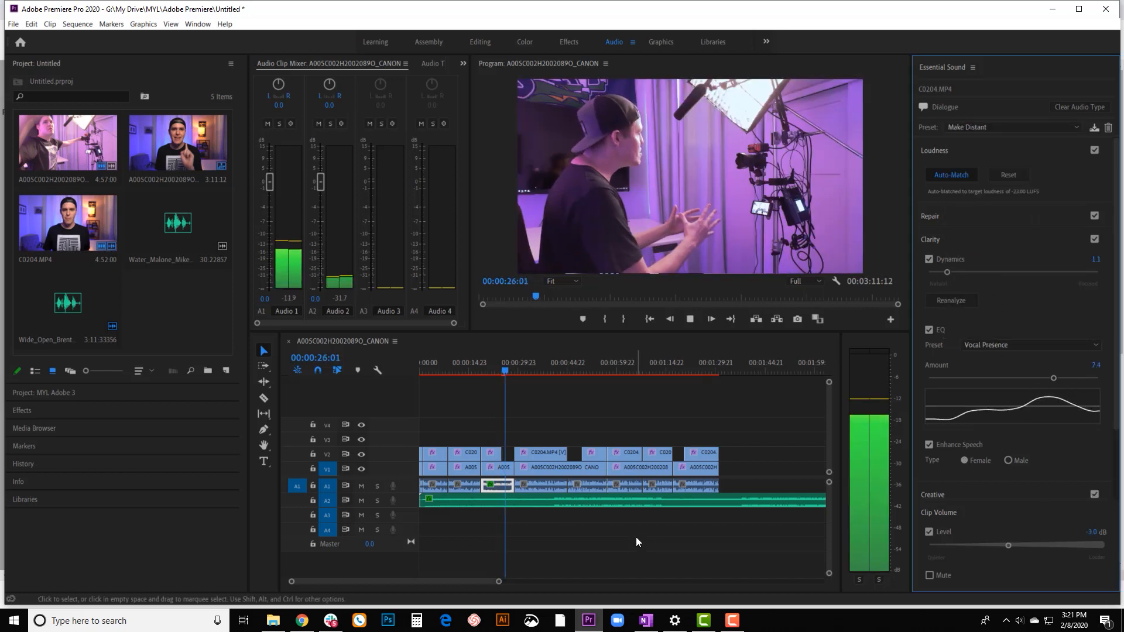
pyautogui.press('space')
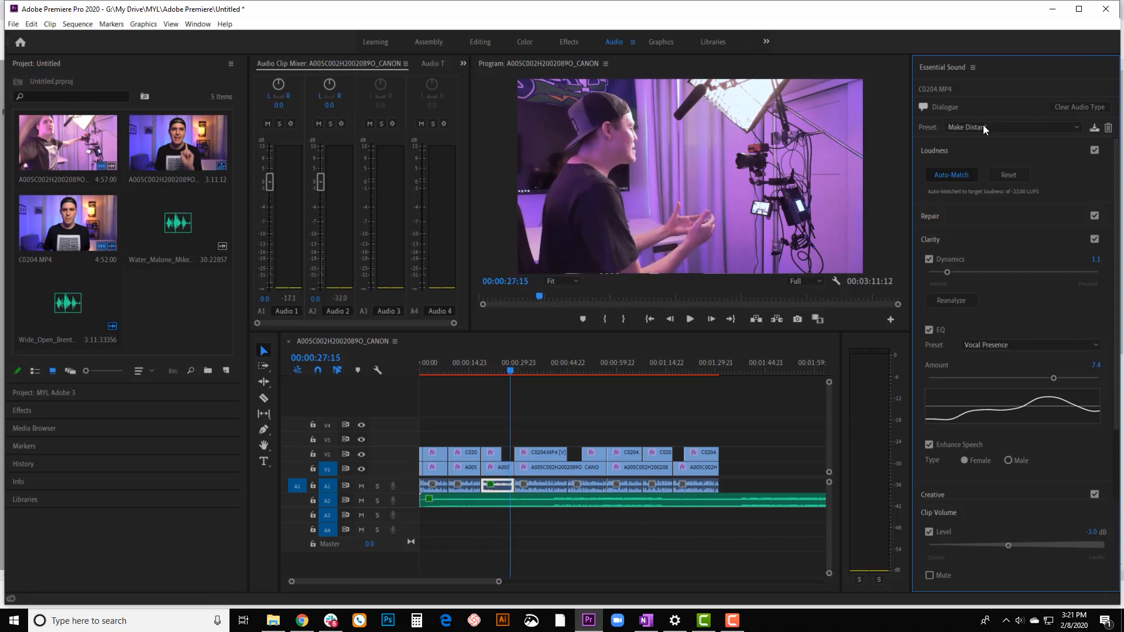
# Look over the available Dialogue presets without choosing one and reselect the A1 voice clip near the playhead.
pyautogui.click(982, 128)
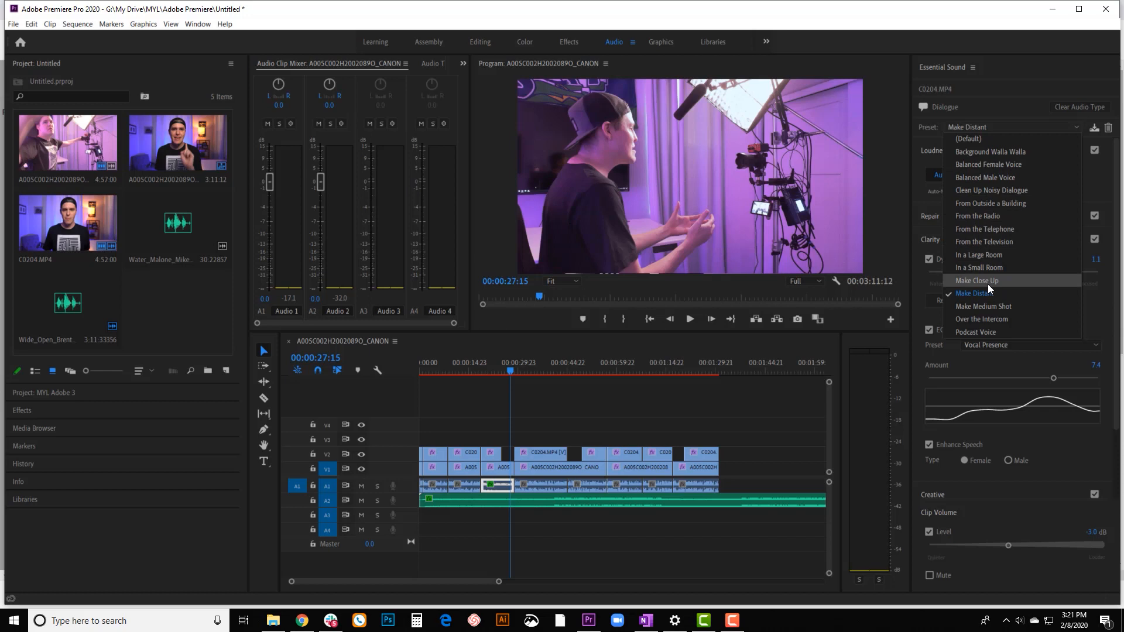
pyautogui.click(620, 405)
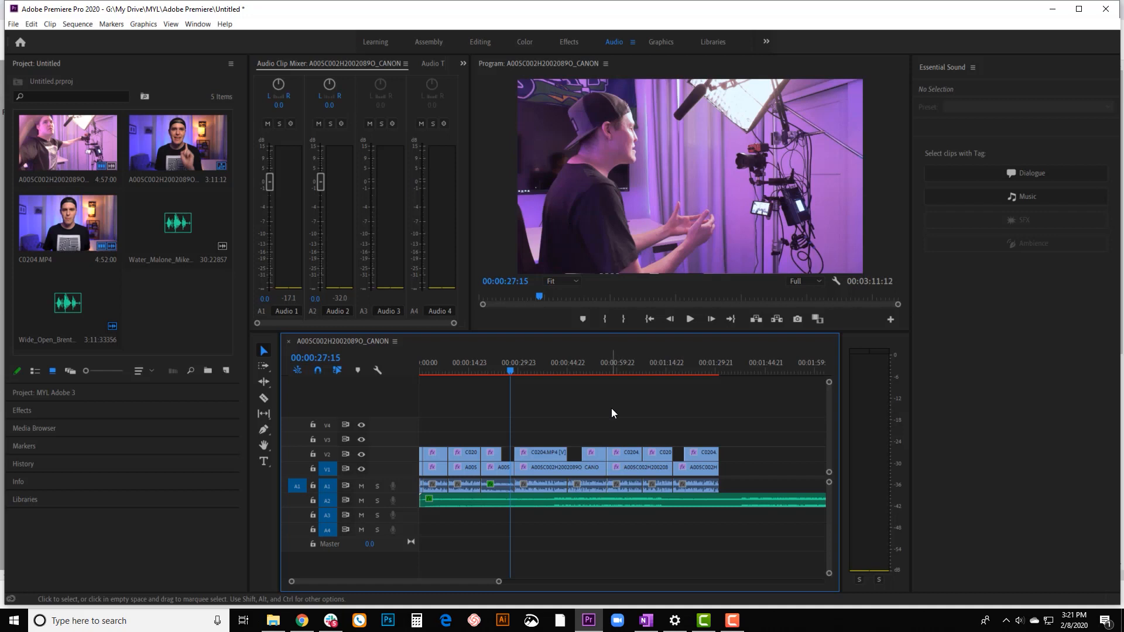
pyautogui.click(502, 490)
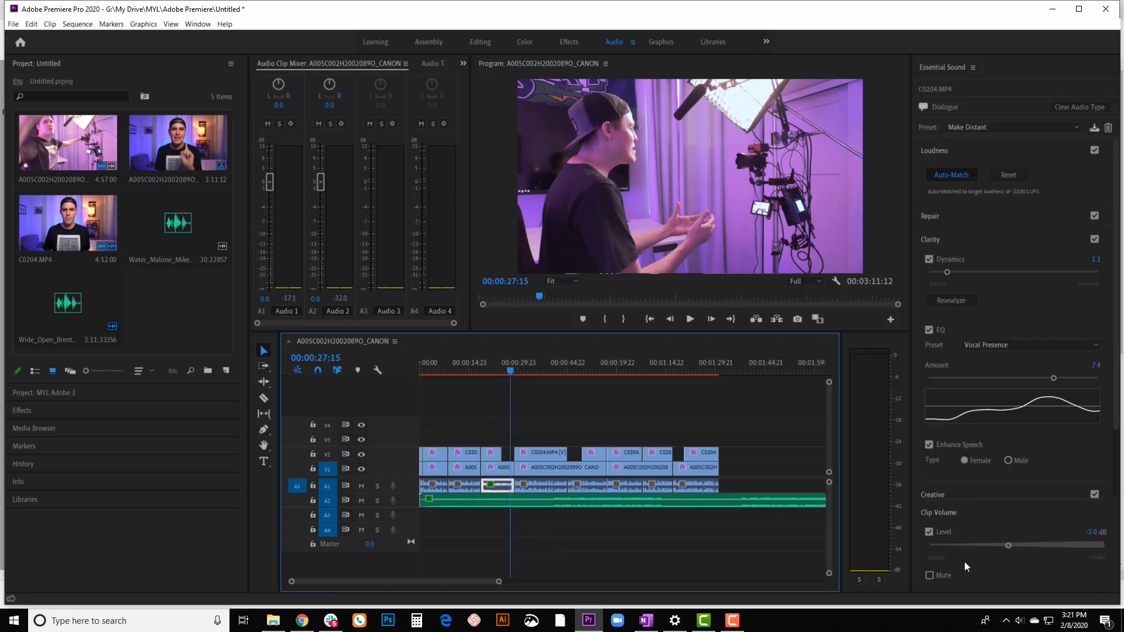